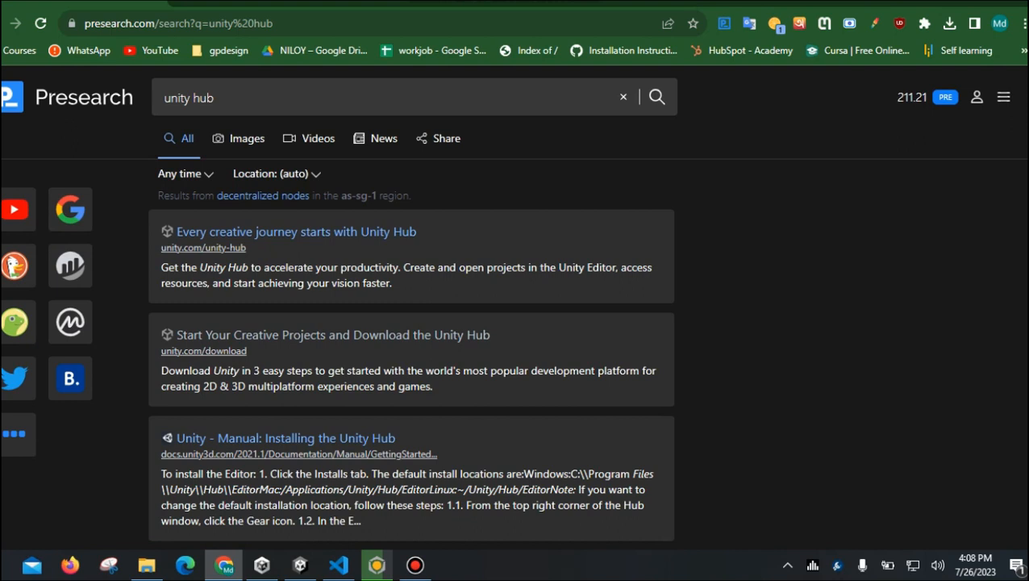
Open Unity's download page at unity.com/download and bring its Windows download option into view
{"action": "left_click", "coordinate": [70, 210]}
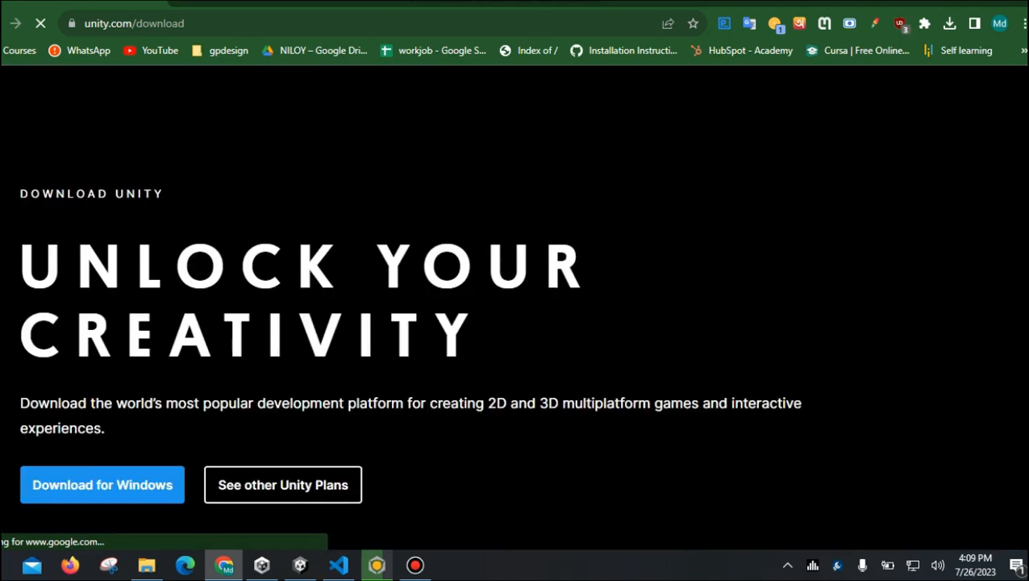
{"action": "scroll", "coordinate": [233, 254], "scroll_direction": "down", "scroll_amount": 3}
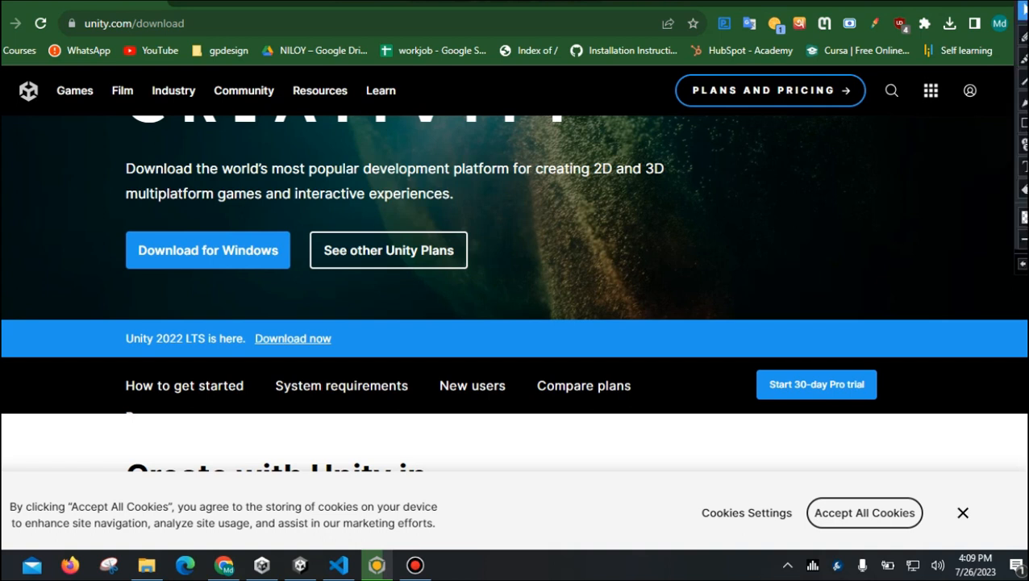
Mark the Windows download option with a freehand red arrow pointing at it
{"action": "left_click", "coordinate": [1023, 35]}
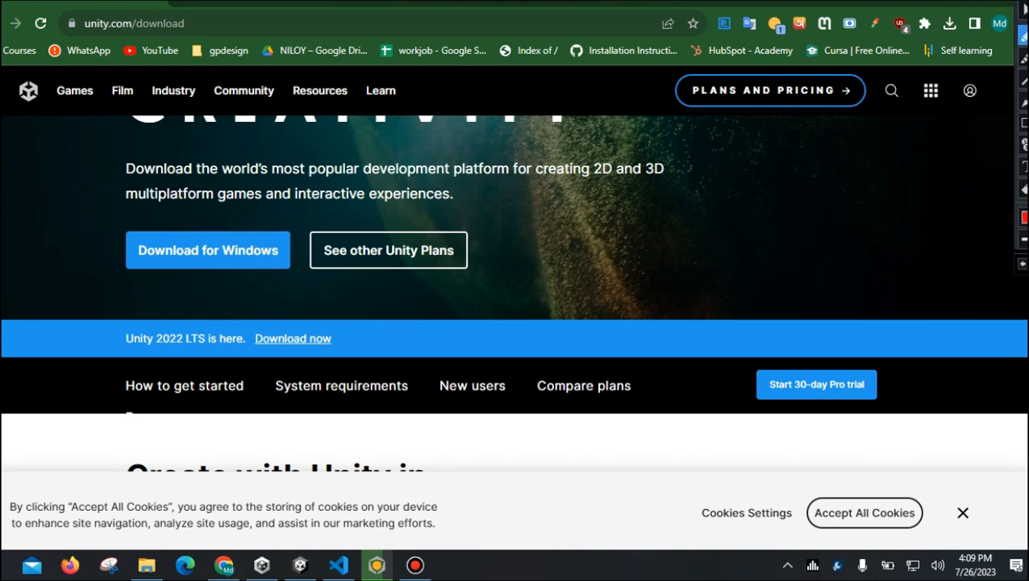
{"action": "left_click_drag", "start_coordinate": [51, 283], "coordinate": [125, 259]}
{"action": "mouse_move", "coordinate": [97, 248]}
{"action": "left_mouse_down"}
{"action": "mouse_move", "coordinate": [121, 257]}
{"action": "mouse_move", "coordinate": [113, 284]}
{"action": "left_mouse_up"}
{"action": "left_click", "coordinate": [1023, 11]}
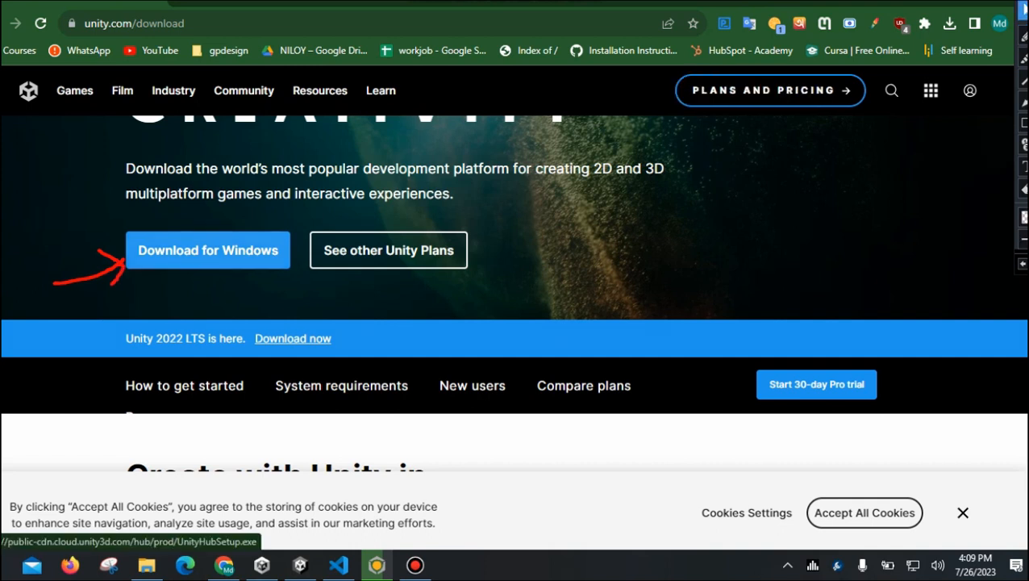
Download the Unity Hub installer for Windows, pausing and resuming the transfer once
{"action": "left_click", "coordinate": [208, 250]}
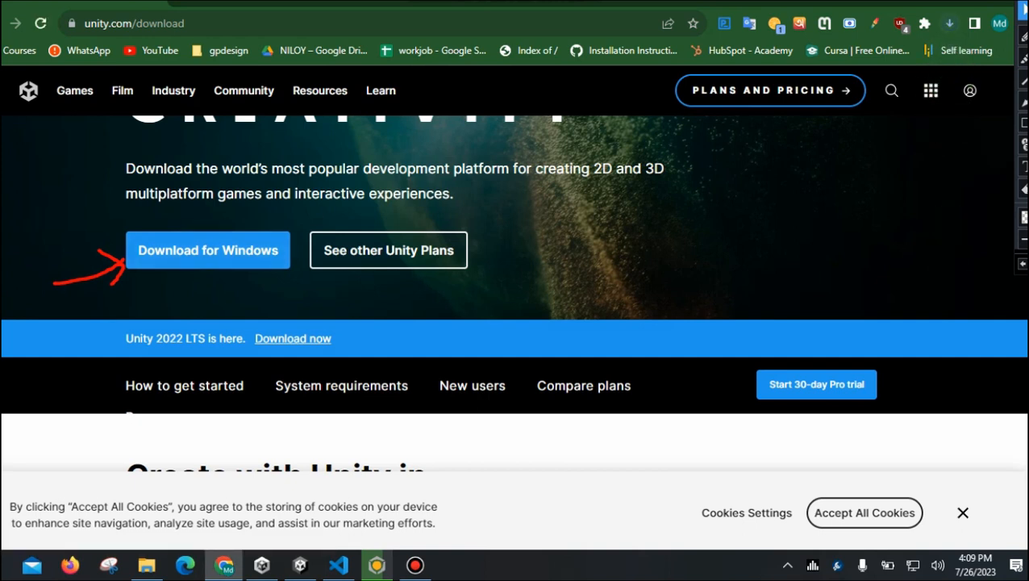
{"action": "left_click", "coordinate": [949, 24]}
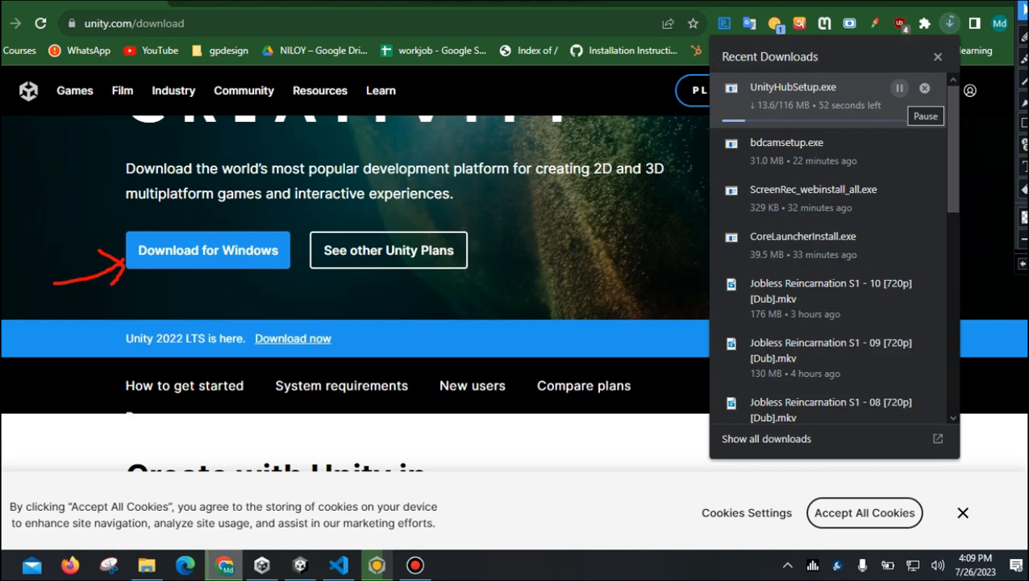
{"action": "left_click", "coordinate": [899, 88]}
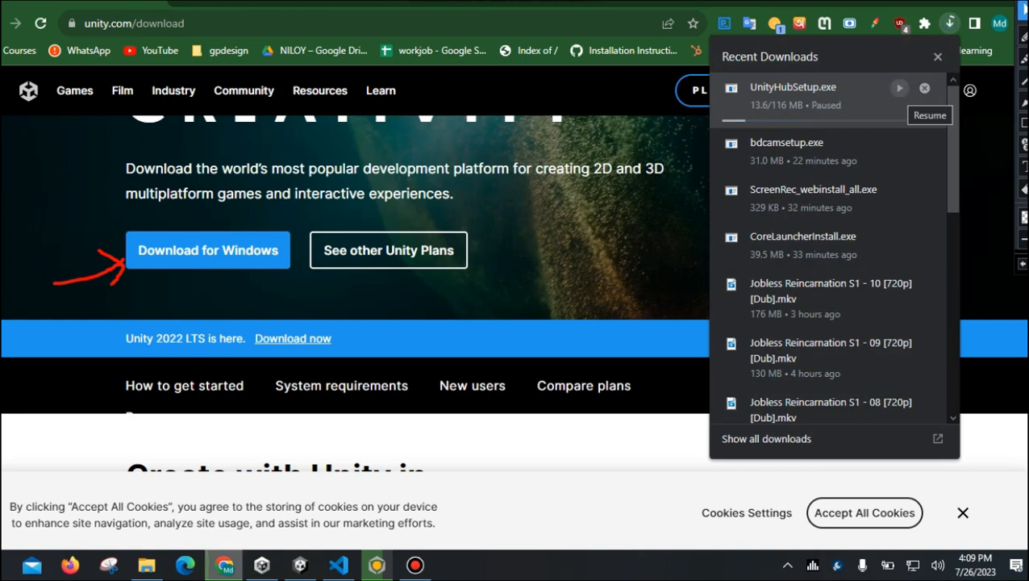
{"action": "left_click", "coordinate": [899, 88]}
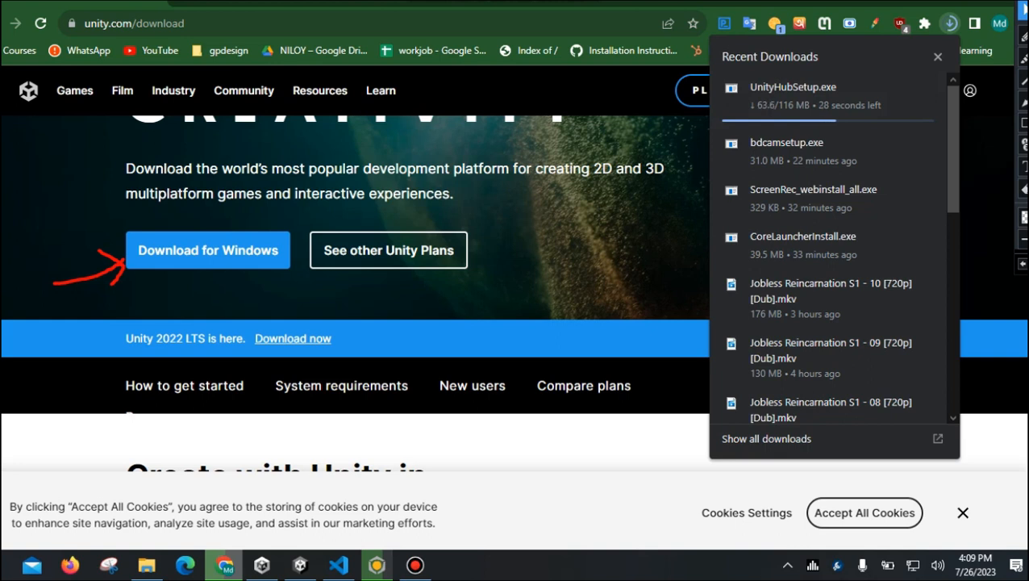
{"action": "key", "text": "Escape"}
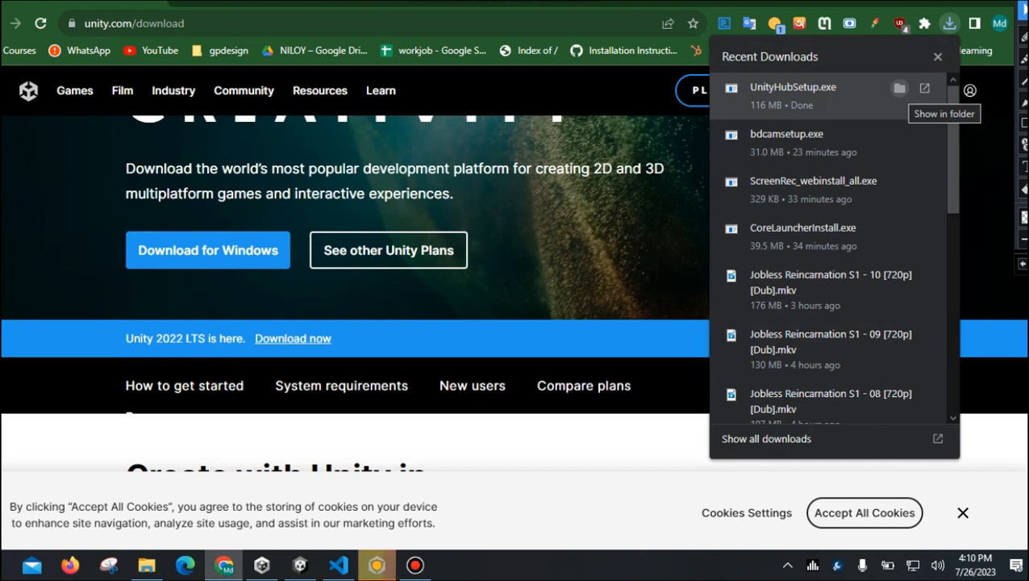
Show the downloaded UnityHubSetup.exe in its folder and run it, accepting the security prompt
{"action": "left_click", "coordinate": [899, 88]}
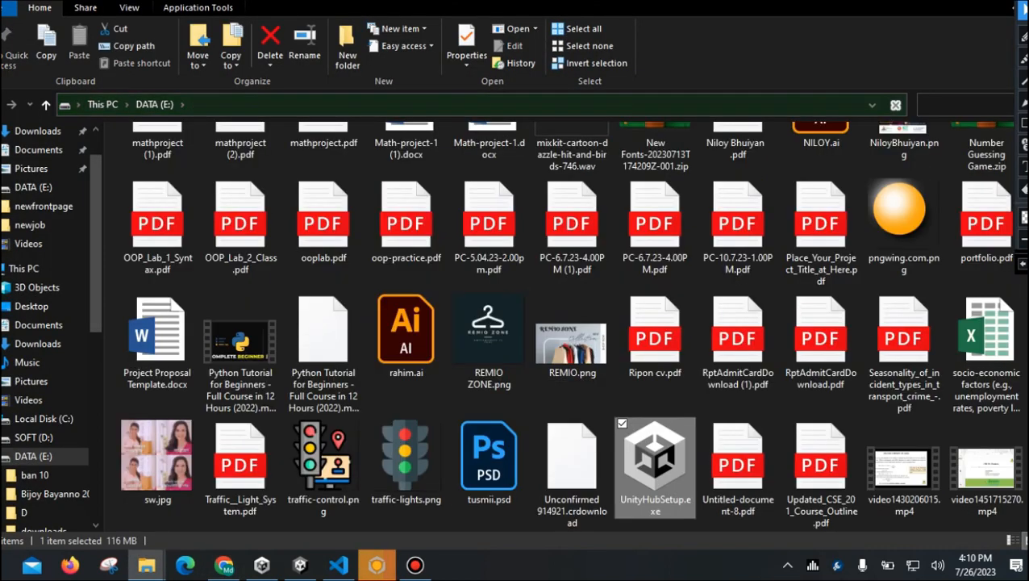
{"action": "double_click", "coordinate": [655, 466]}
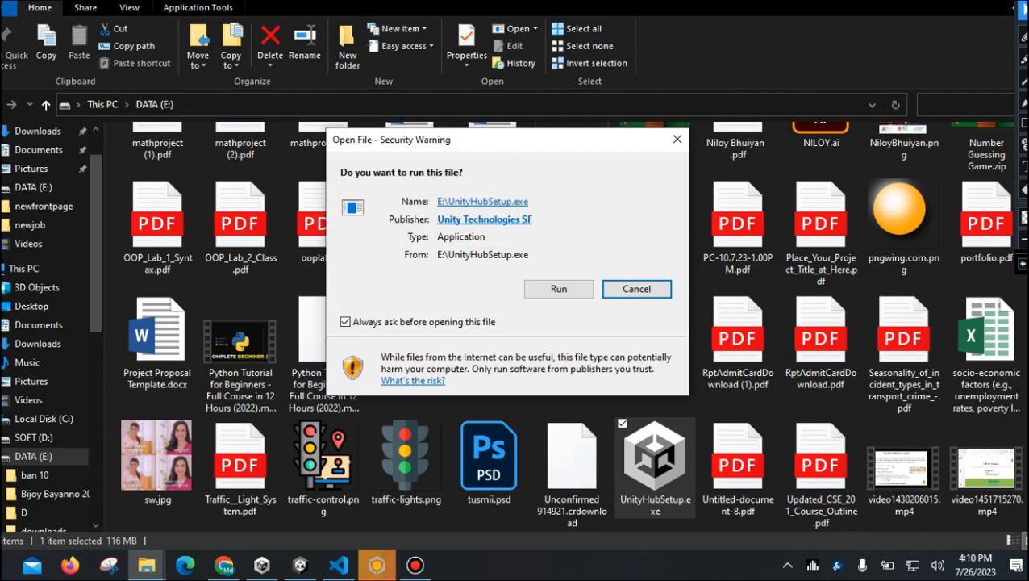
{"action": "left_click", "coordinate": [559, 289]}
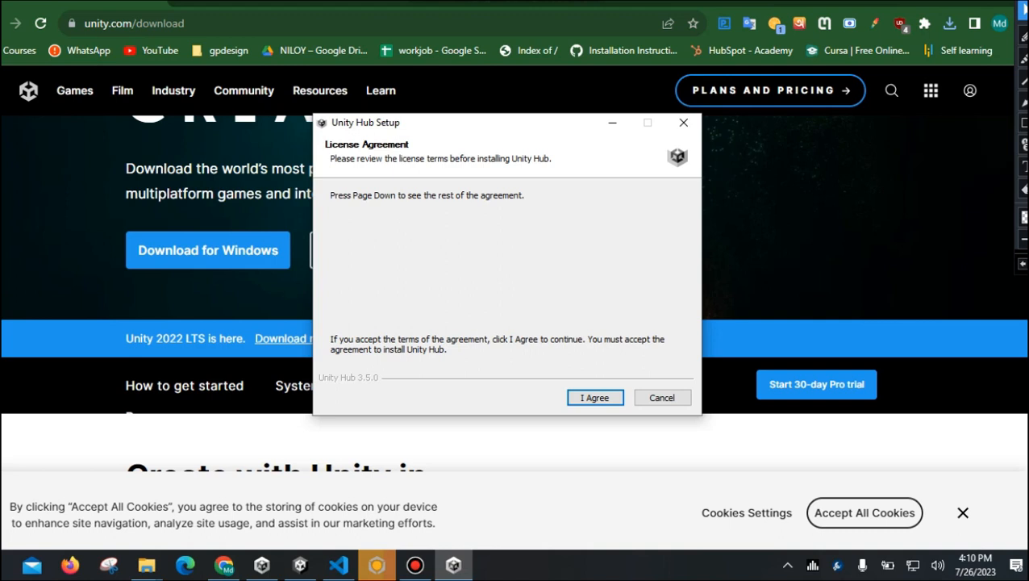
Read through the Unity Hub license agreement and close the installer without agreeing
{"action": "scroll", "coordinate": [500, 267], "scroll_direction": "down", "scroll_amount": 15}
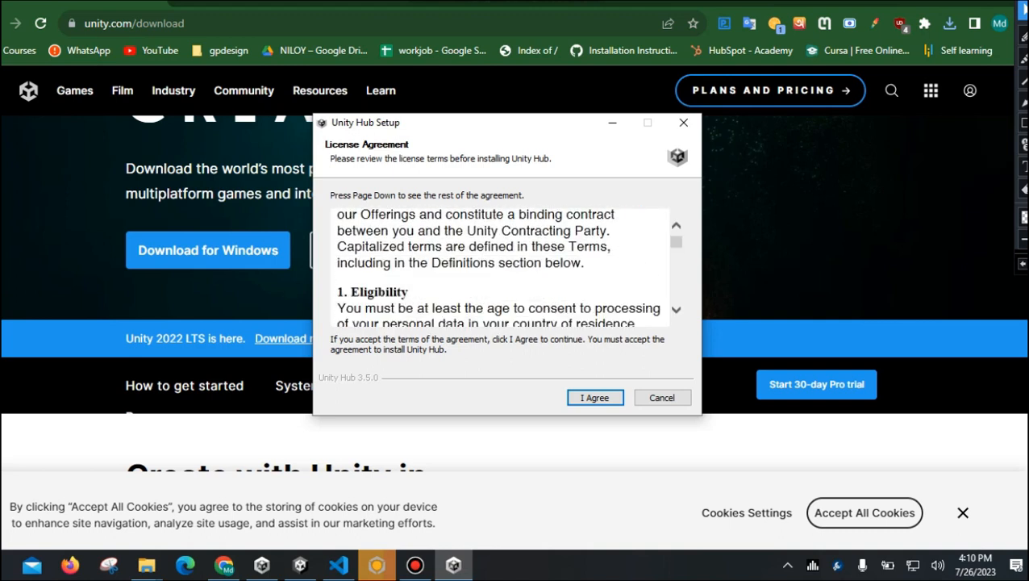
{"action": "scroll", "coordinate": [500, 267], "scroll_direction": "down", "scroll_amount": 15}
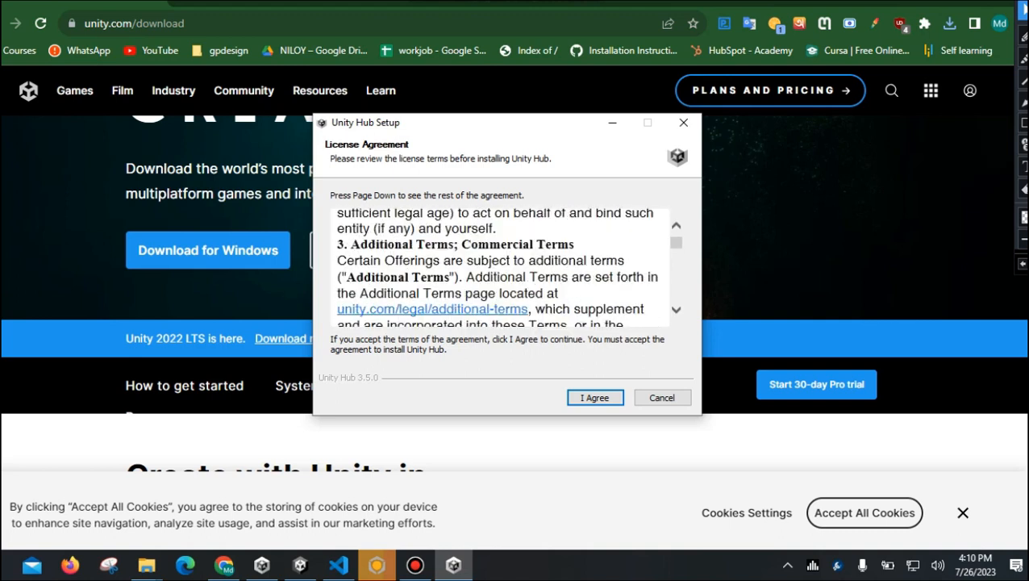
{"action": "scroll", "coordinate": [500, 267], "scroll_direction": "down", "scroll_amount": 15}
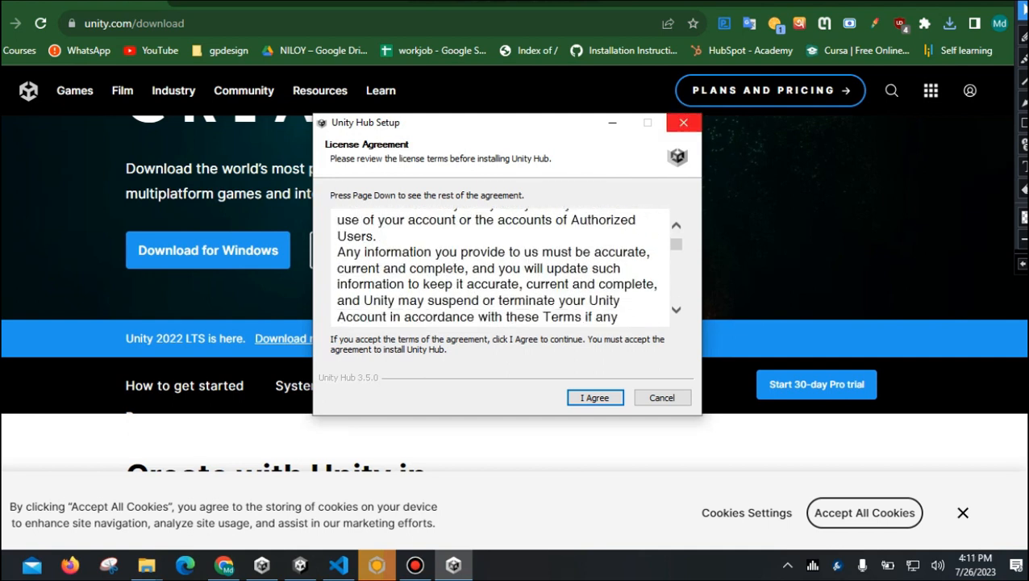
{"action": "left_click", "coordinate": [683, 123]}
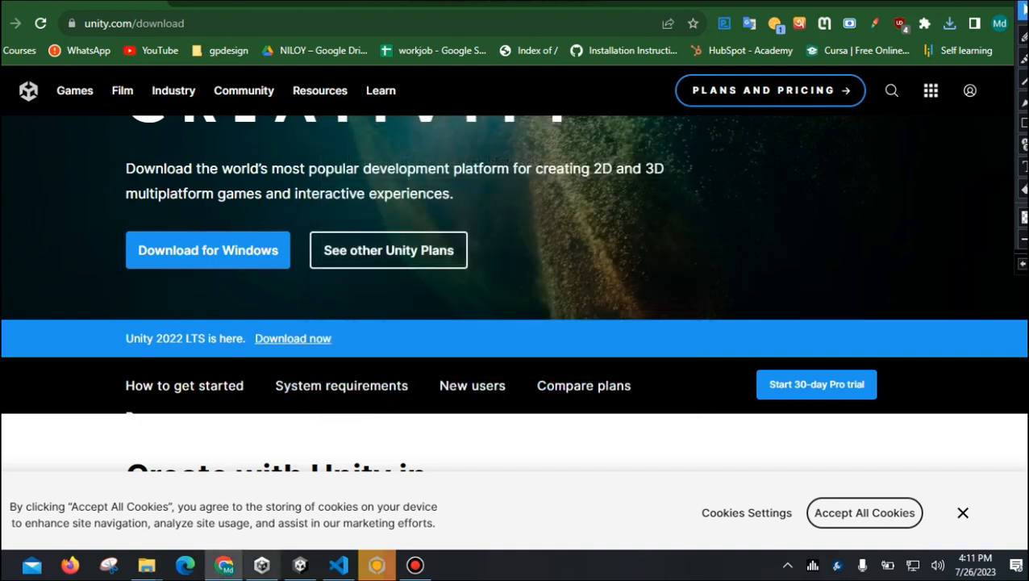
Switch to the already installed Unity Hub and check the account options
{"action": "left_click", "coordinate": [261, 564]}
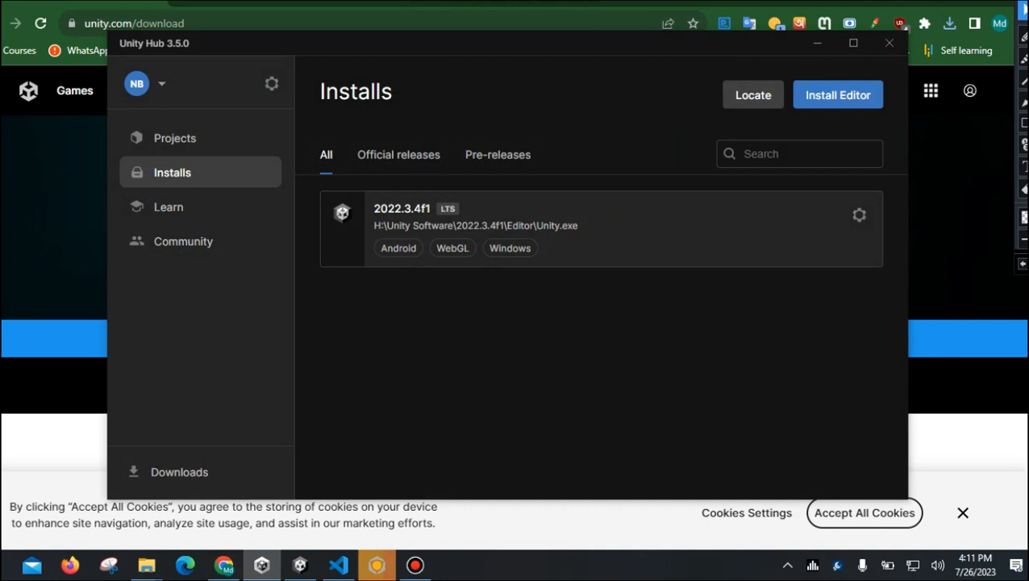
{"action": "left_click", "coordinate": [161, 83]}
{"action": "left_click", "coordinate": [161, 84]}
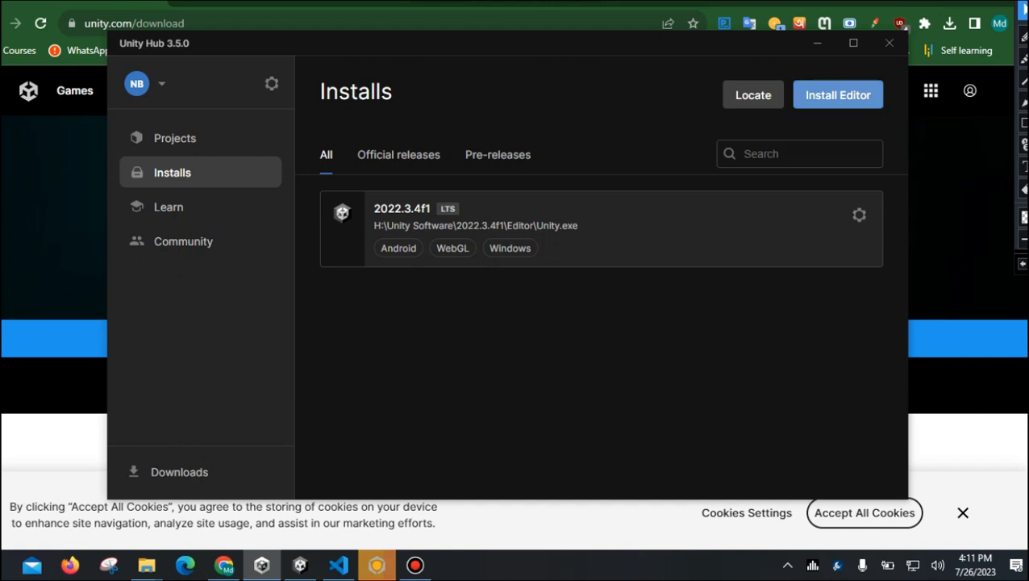
Examine the Unity Editor versions available to install among the official releases, pre-releases and archive, and close the list
{"action": "left_click", "coordinate": [838, 94]}
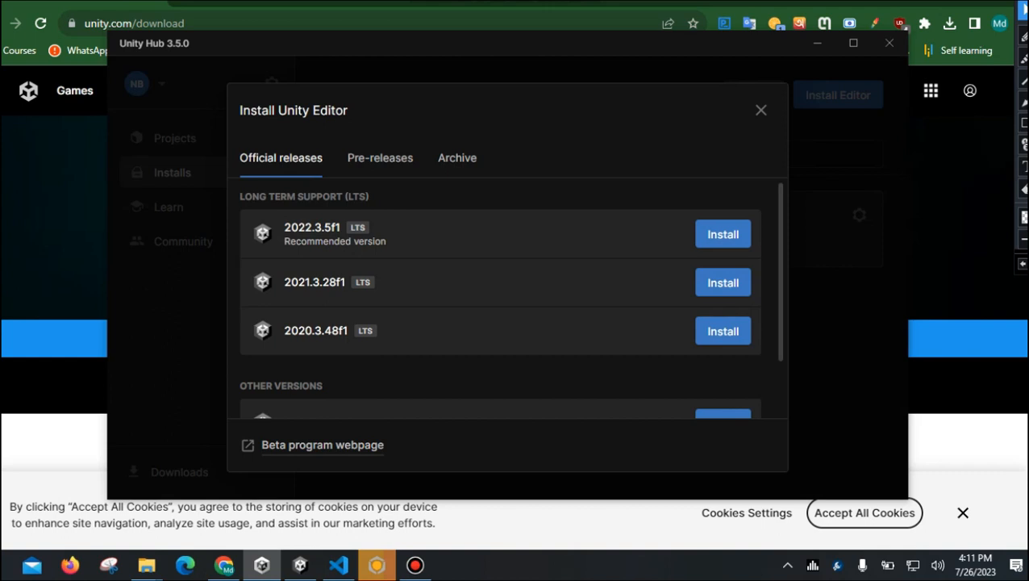
{"action": "scroll", "coordinate": [508, 299], "scroll_direction": "down", "scroll_amount": 1}
{"action": "scroll", "coordinate": [500, 298], "scroll_direction": "down", "scroll_amount": 2}
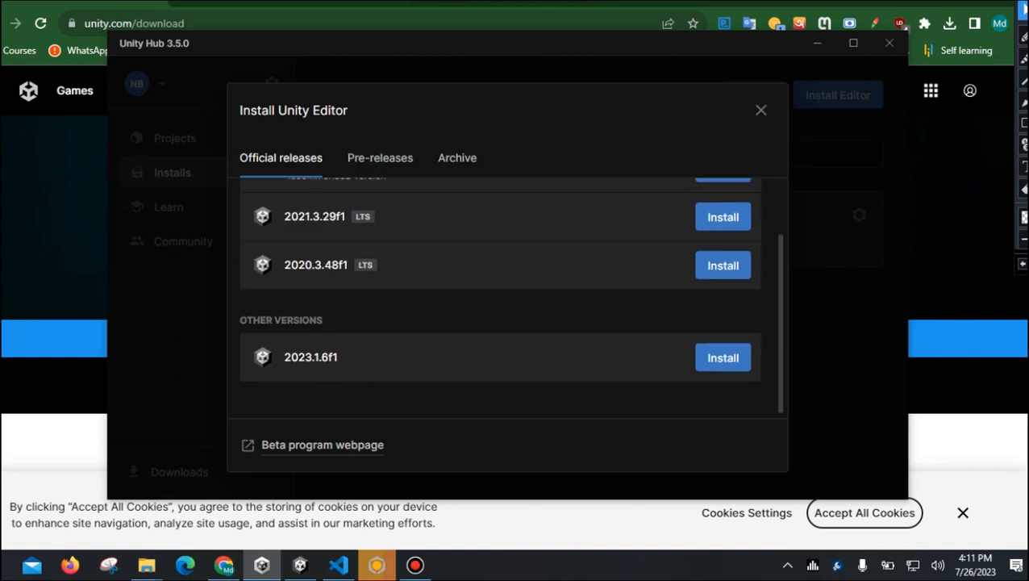
{"action": "scroll", "coordinate": [500, 298], "scroll_direction": "up", "scroll_amount": 2}
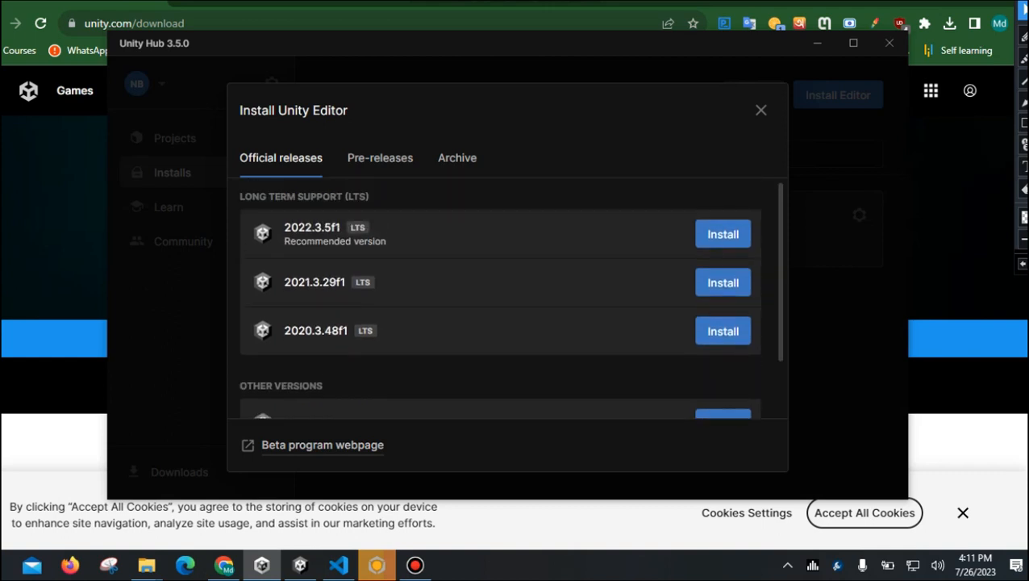
{"action": "scroll", "coordinate": [500, 299], "scroll_direction": "down", "scroll_amount": 2}
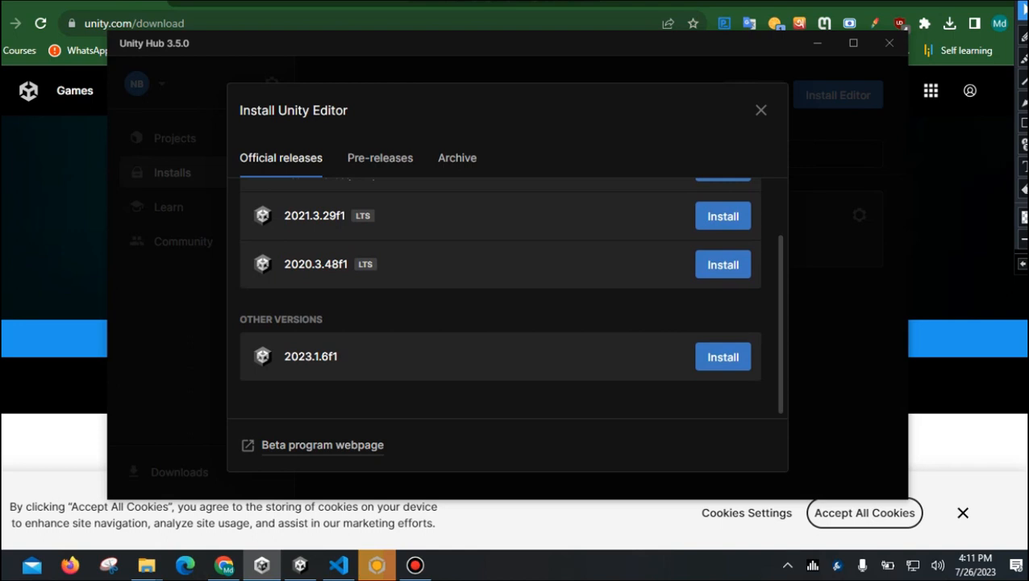
{"action": "scroll", "coordinate": [499, 298], "scroll_direction": "up", "scroll_amount": 2}
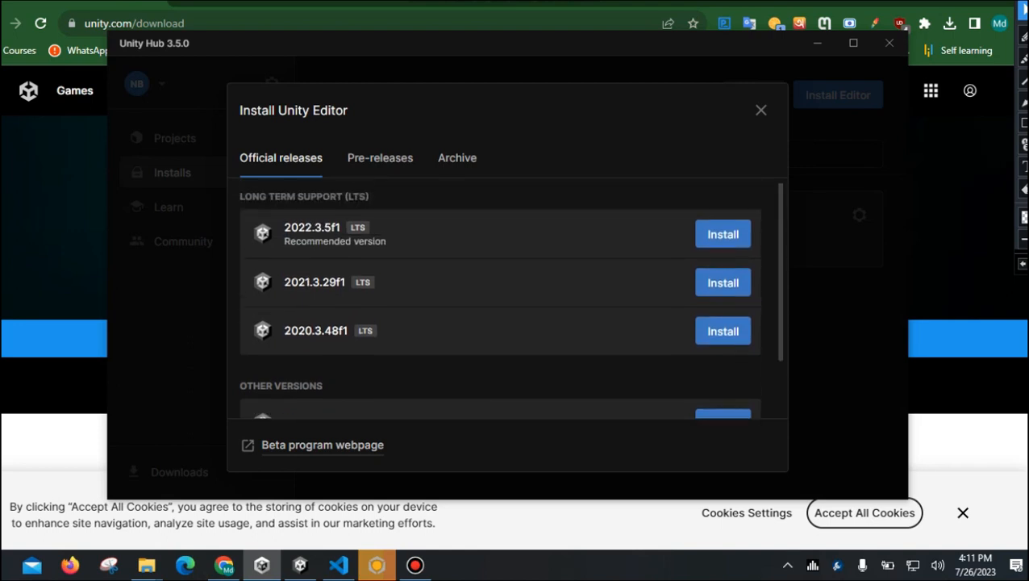
{"action": "left_click", "coordinate": [380, 157]}
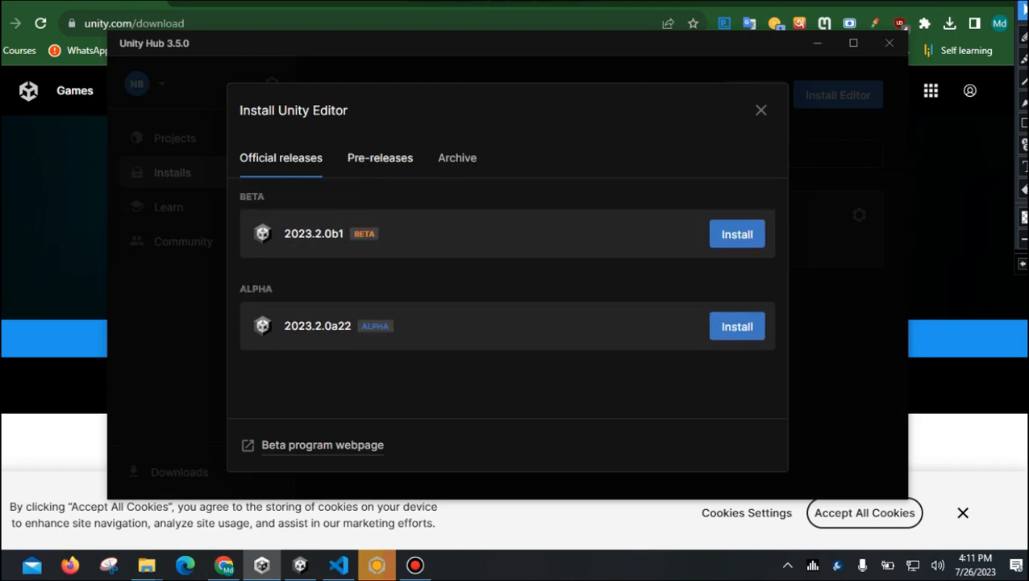
{"action": "left_click", "coordinate": [281, 158]}
{"action": "scroll", "coordinate": [500, 299], "scroll_direction": "down", "scroll_amount": 2}
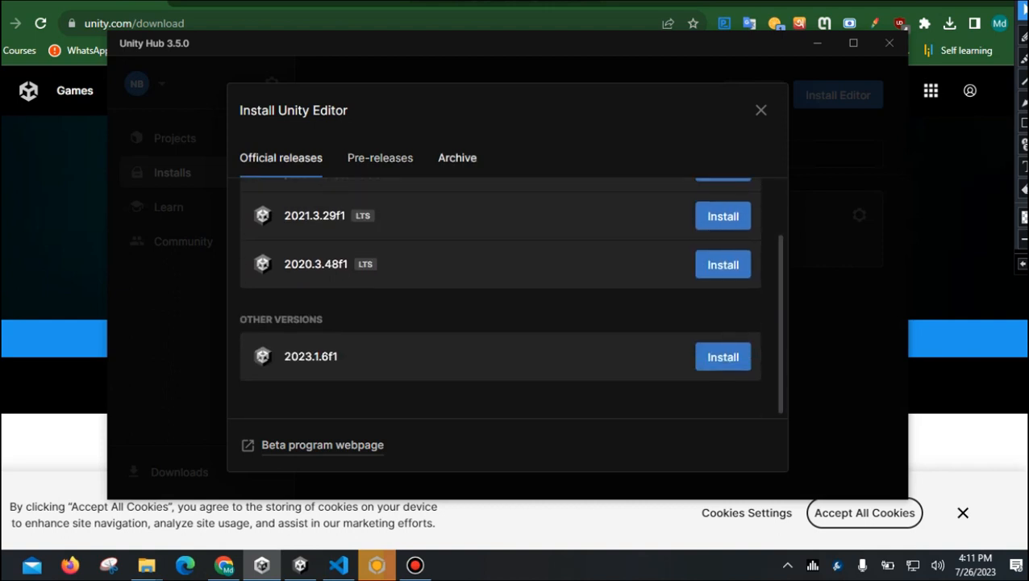
{"action": "left_click", "coordinate": [458, 157]}
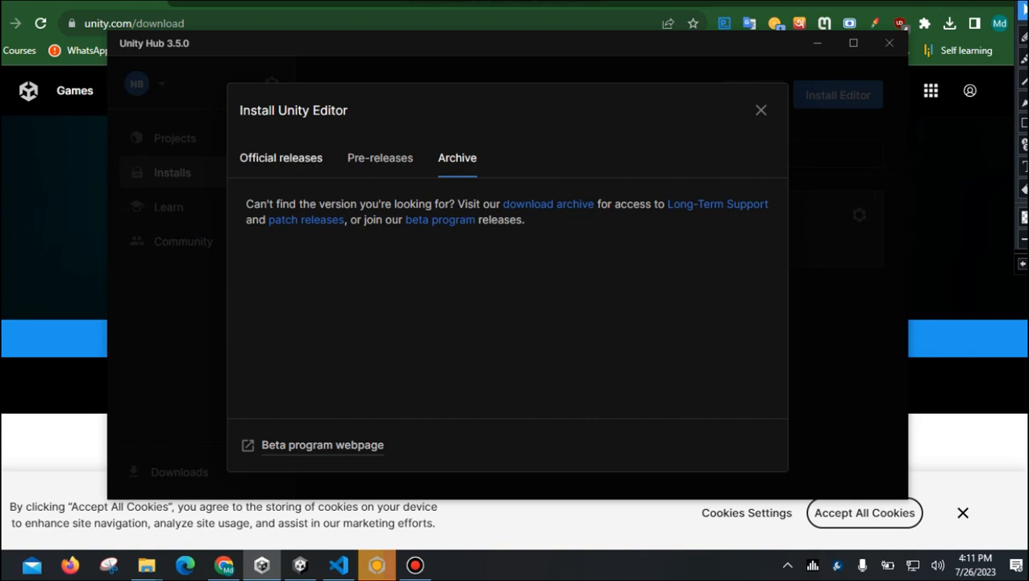
{"action": "left_click", "coordinate": [281, 158]}
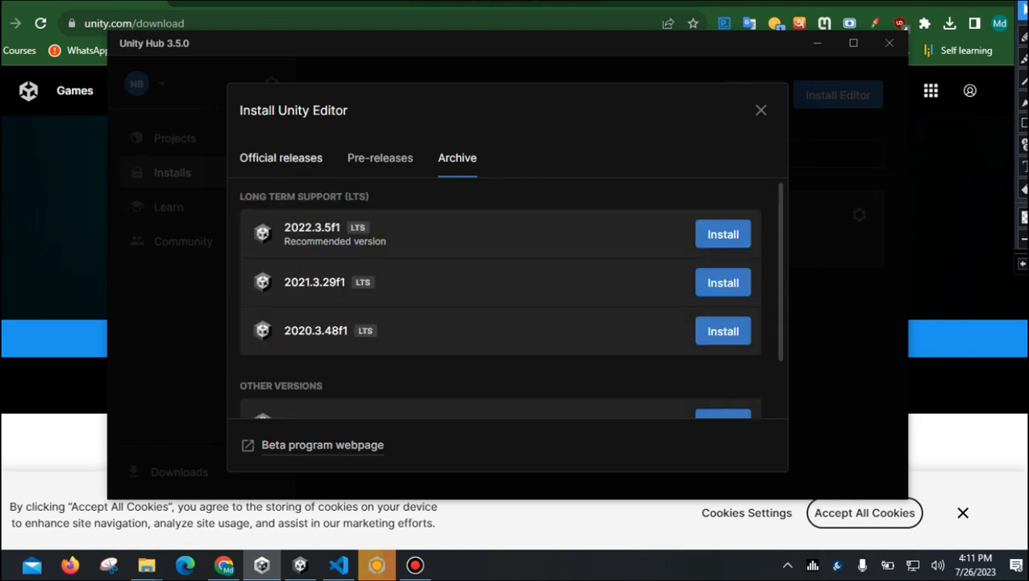
{"action": "scroll", "coordinate": [500, 298], "scroll_direction": "down", "scroll_amount": 2}
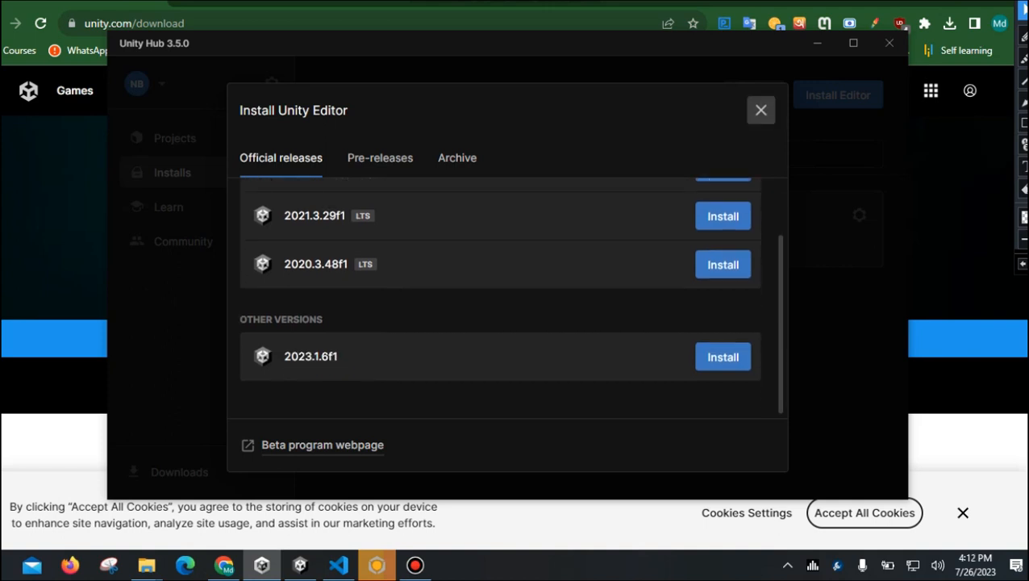
{"action": "left_click", "coordinate": [760, 110]}
Start a new project from the project list, look through the available templates and cancel the setup
{"action": "left_click", "coordinate": [175, 138]}
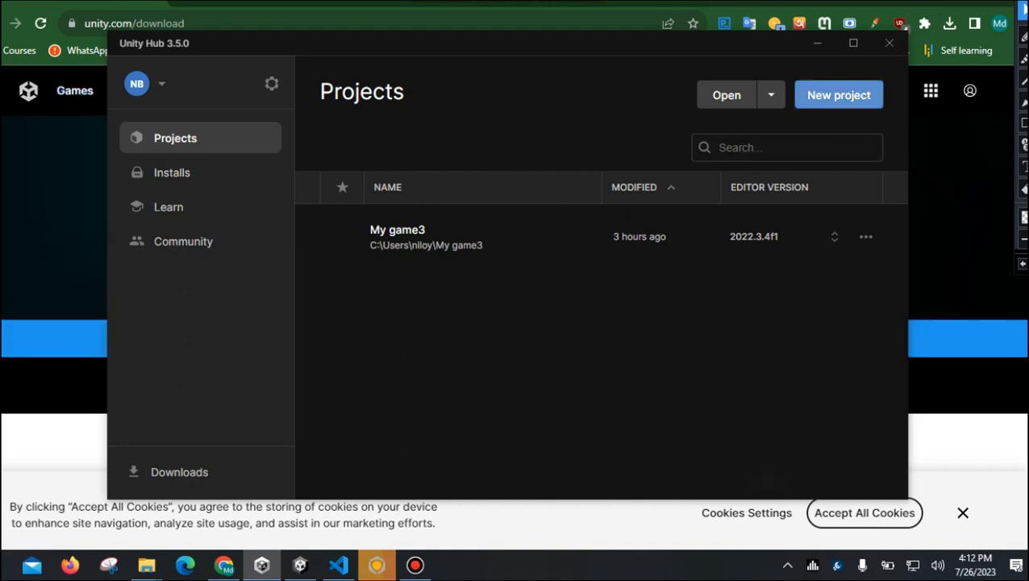
{"action": "left_click", "coordinate": [839, 95]}
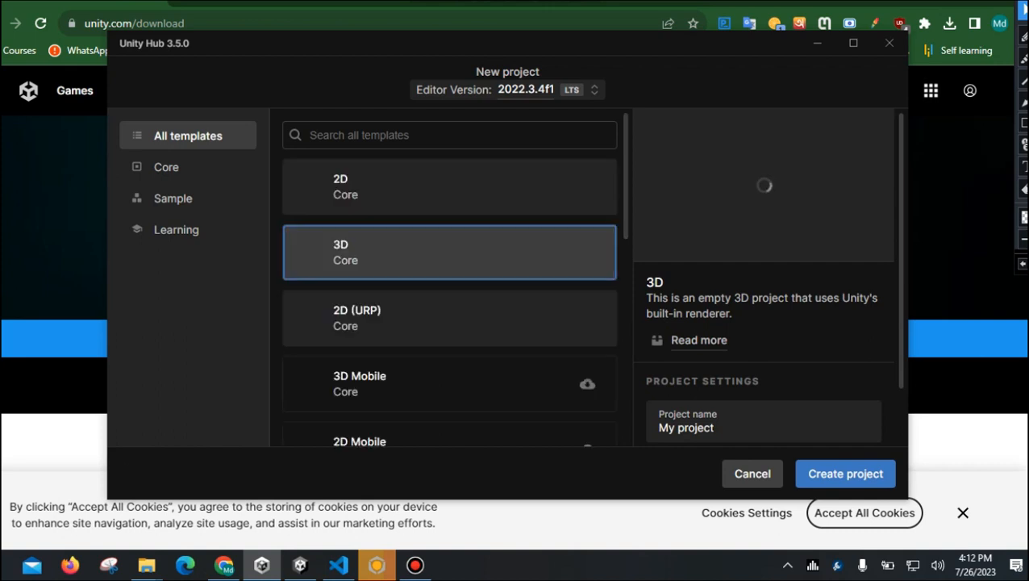
{"action": "scroll", "coordinate": [449, 318], "scroll_direction": "down", "scroll_amount": 3}
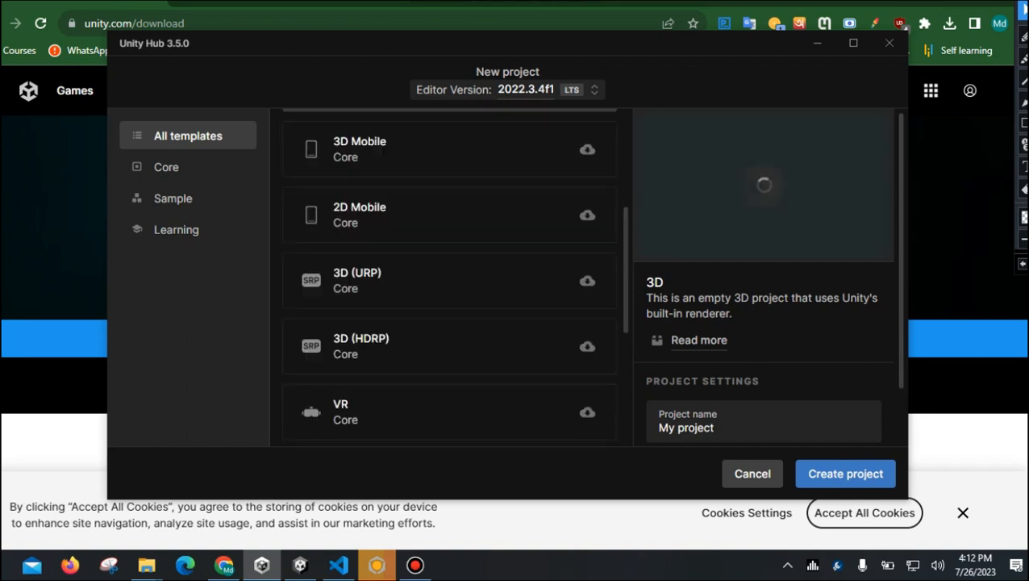
{"action": "scroll", "coordinate": [449, 169], "scroll_direction": "up", "scroll_amount": 1}
{"action": "scroll", "coordinate": [449, 274], "scroll_direction": "up", "scroll_amount": 2}
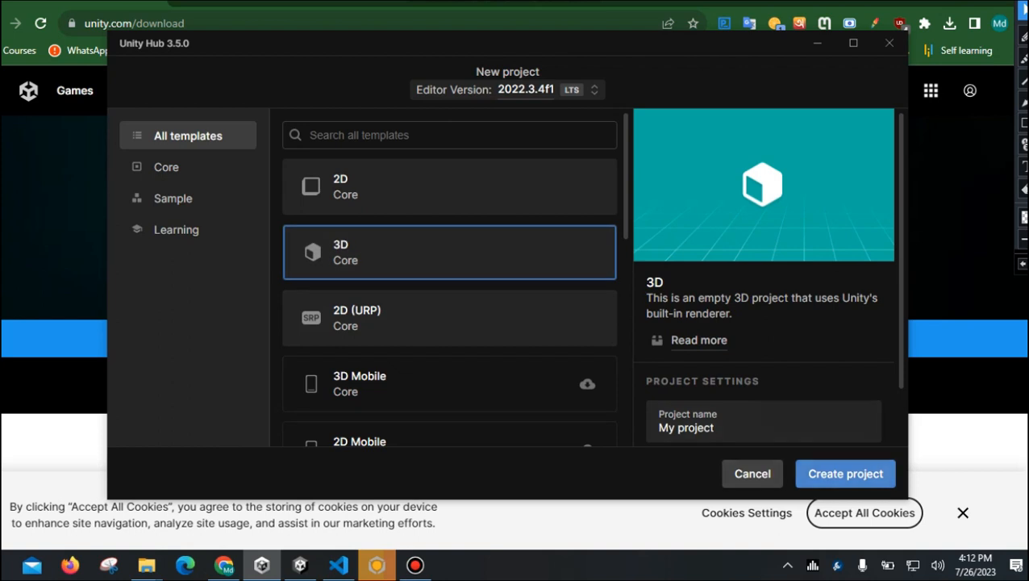
{"action": "left_click", "coordinate": [753, 474]}
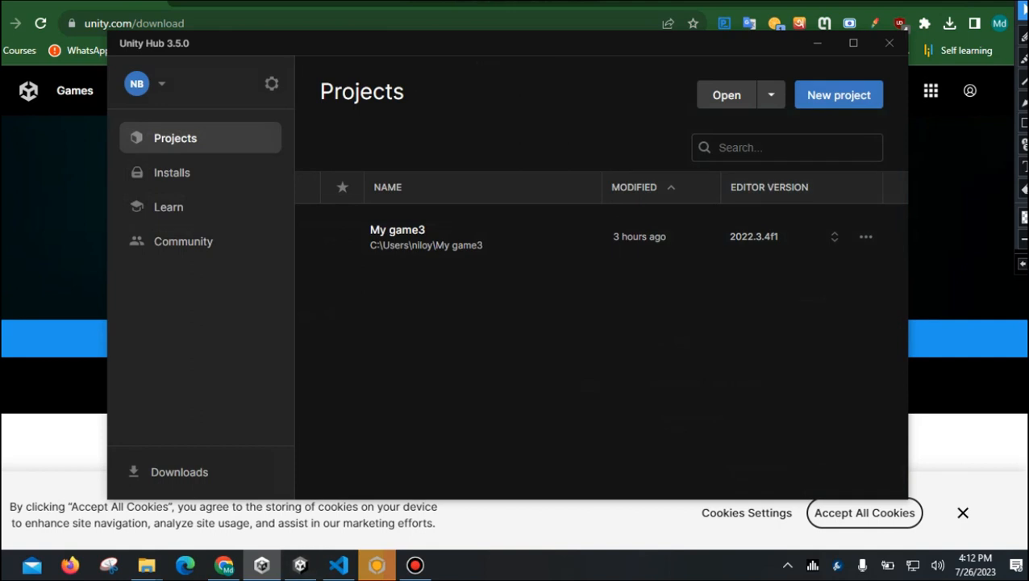
Switch to the Unity Editor to view the open 2D project, and return to Unity Hub
{"action": "left_click", "coordinate": [300, 564]}
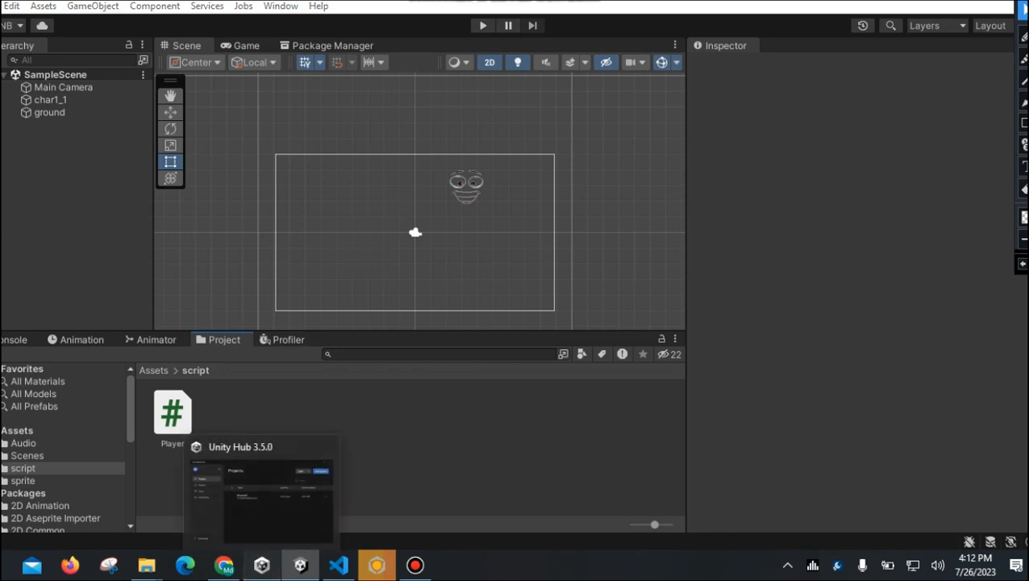
{"action": "left_click", "coordinate": [261, 564]}
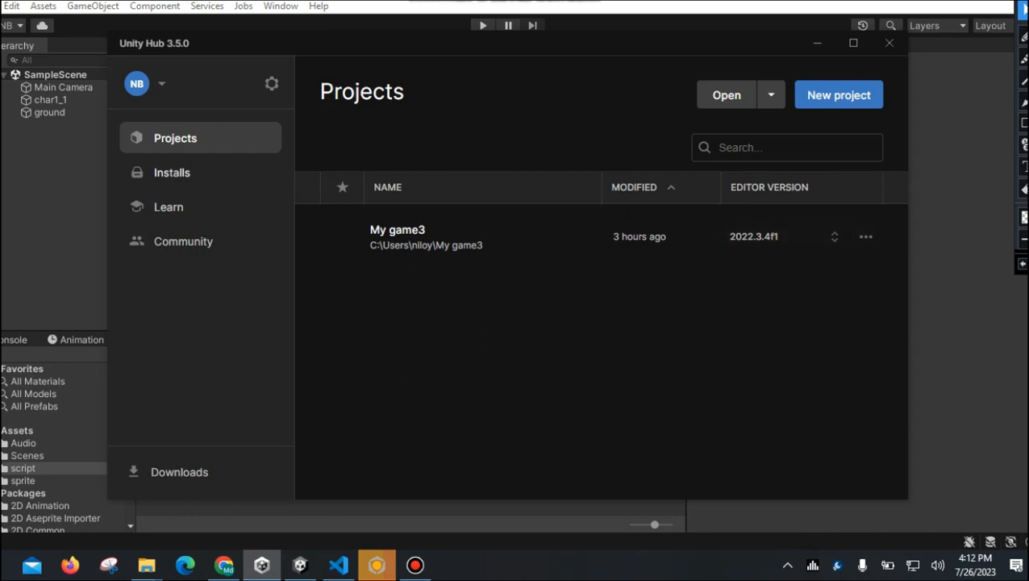
Check the installed editors and the My game3 project's options, view its editor version and platform choices, and cancel
{"action": "left_click", "coordinate": [171, 173]}
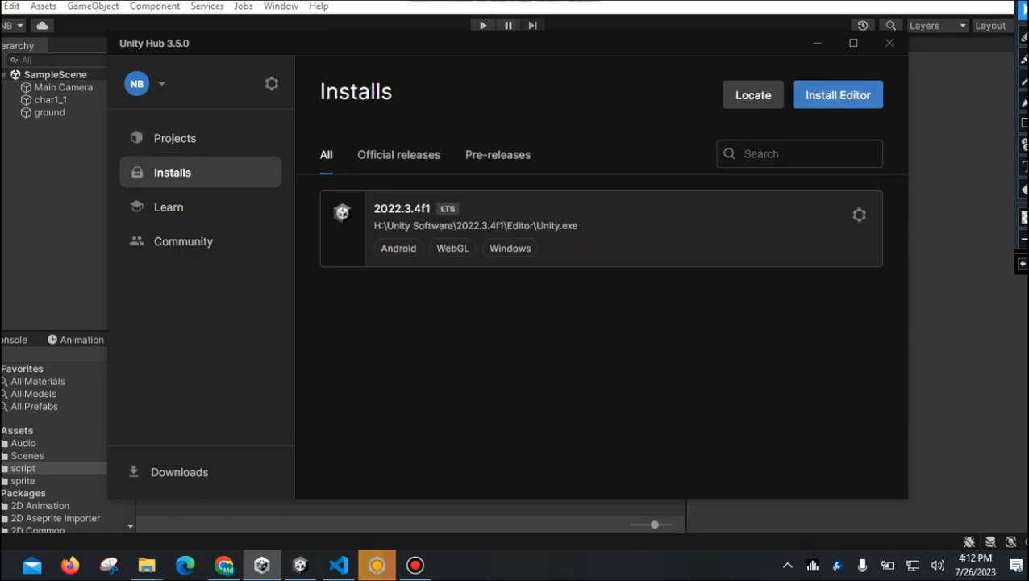
{"action": "left_click", "coordinate": [175, 138]}
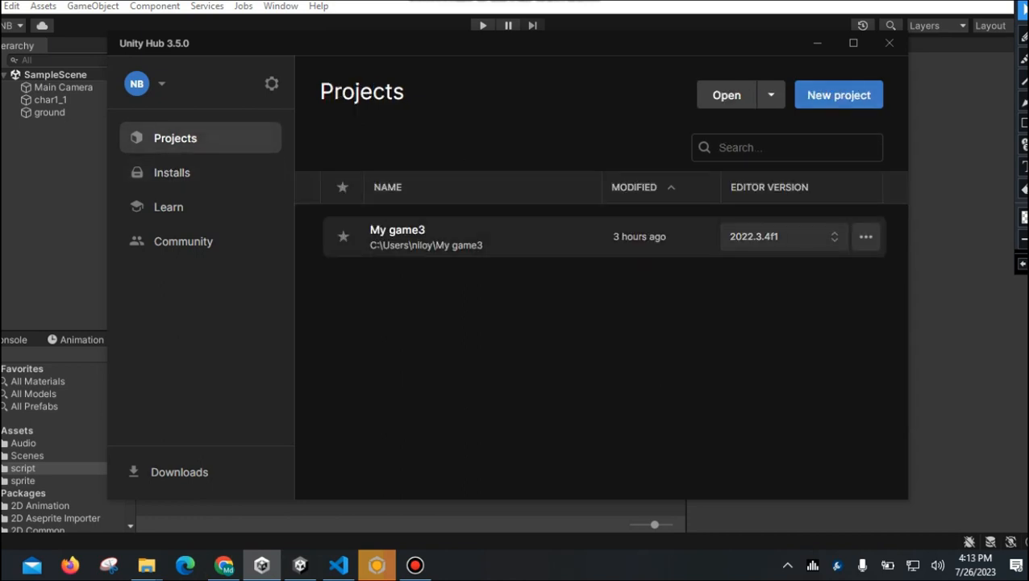
{"action": "left_click", "coordinate": [865, 236]}
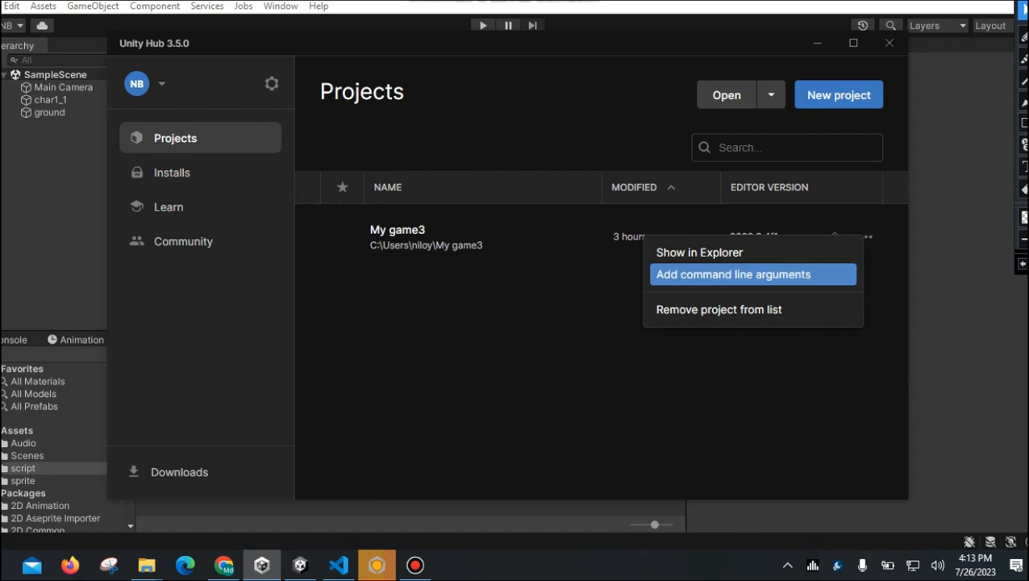
{"action": "left_click", "coordinate": [867, 236]}
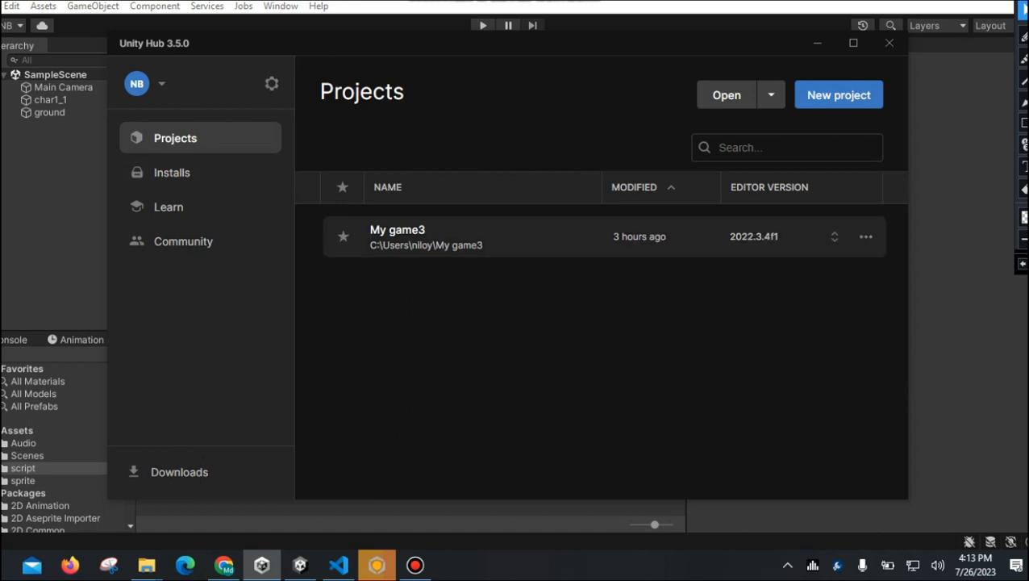
{"action": "left_click", "coordinate": [783, 237]}
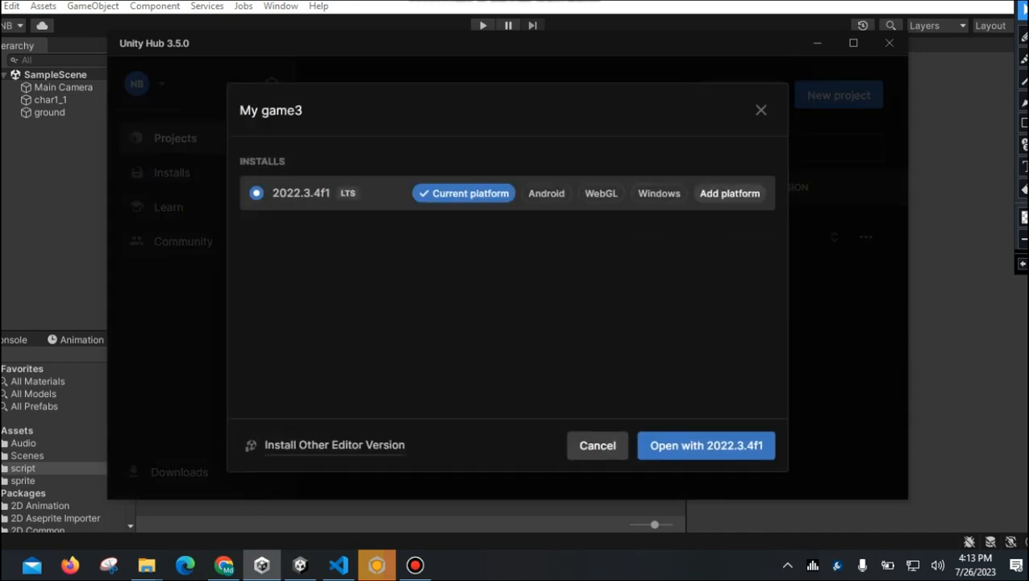
{"action": "left_click", "coordinate": [597, 446]}
View the command line arguments settings for the My game3 project and cancel them
{"action": "left_click", "coordinate": [866, 236]}
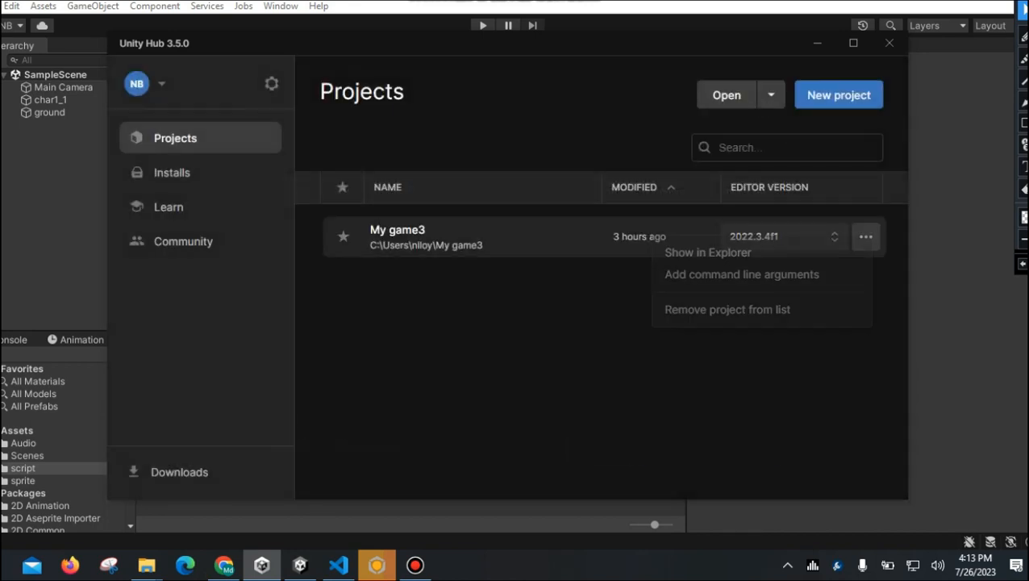
{"action": "left_click", "coordinate": [754, 274]}
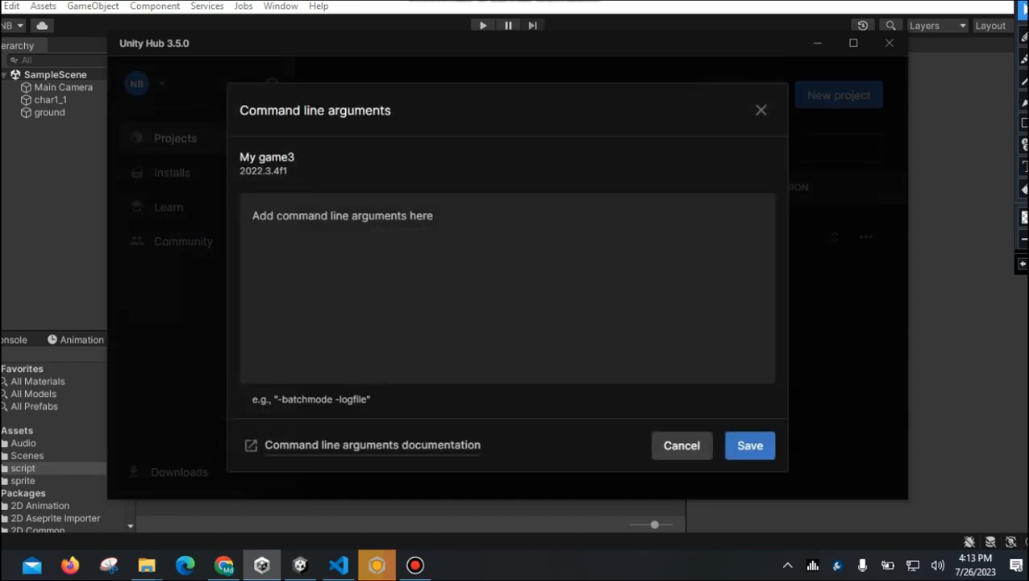
{"action": "left_click", "coordinate": [682, 445]}
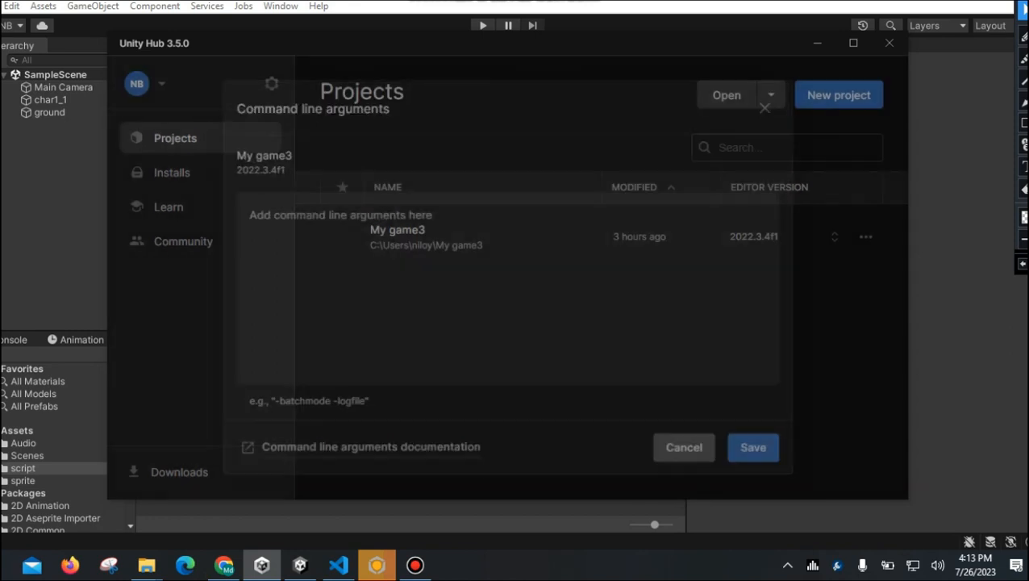
Examine the modules available for the installed Unity 2022.3.4f1 editor, close the list, and minimize Unity Hub to return to the Unity Editor
{"action": "left_click", "coordinate": [171, 172]}
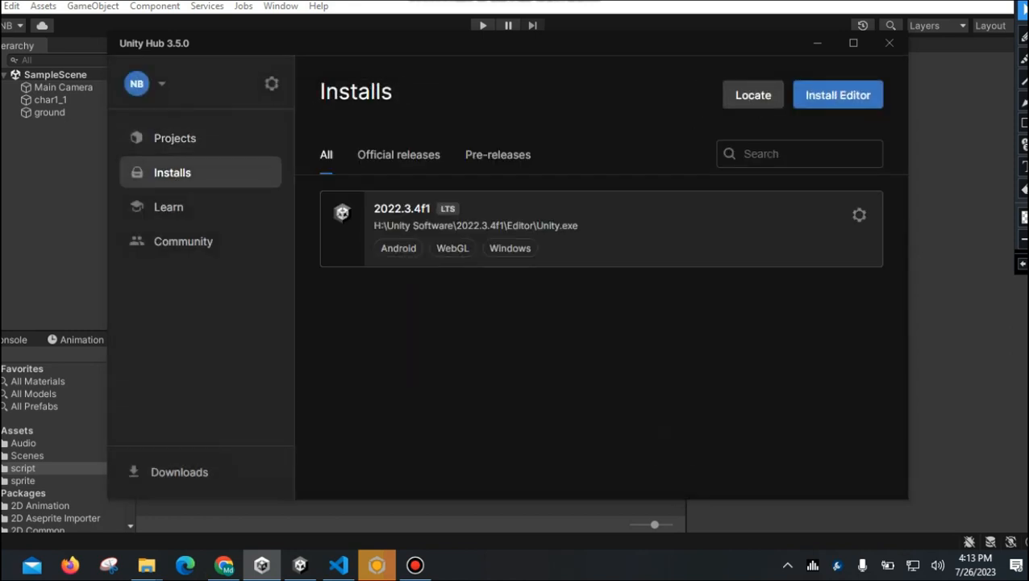
{"action": "left_click", "coordinate": [859, 215]}
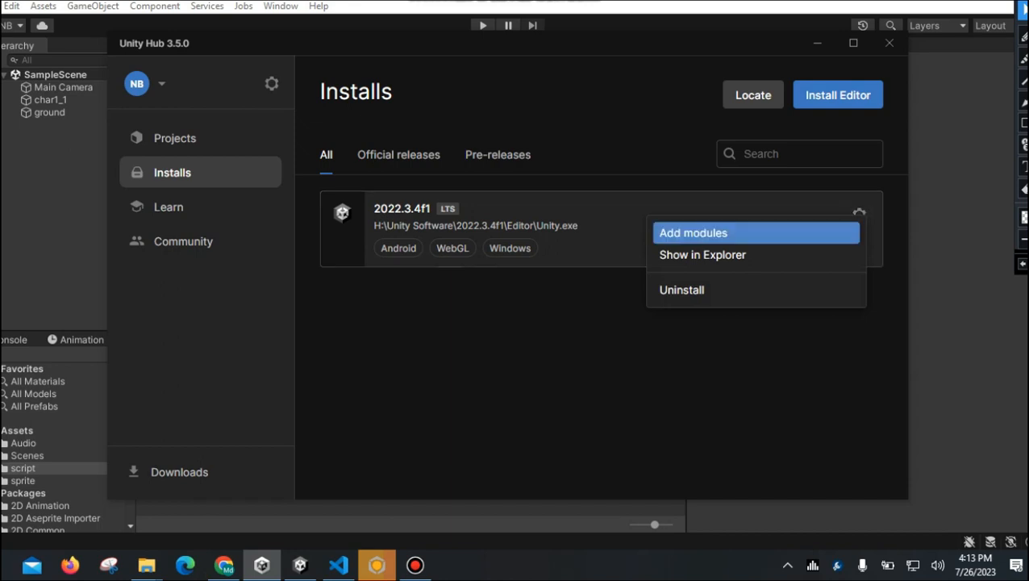
{"action": "left_click", "coordinate": [693, 232]}
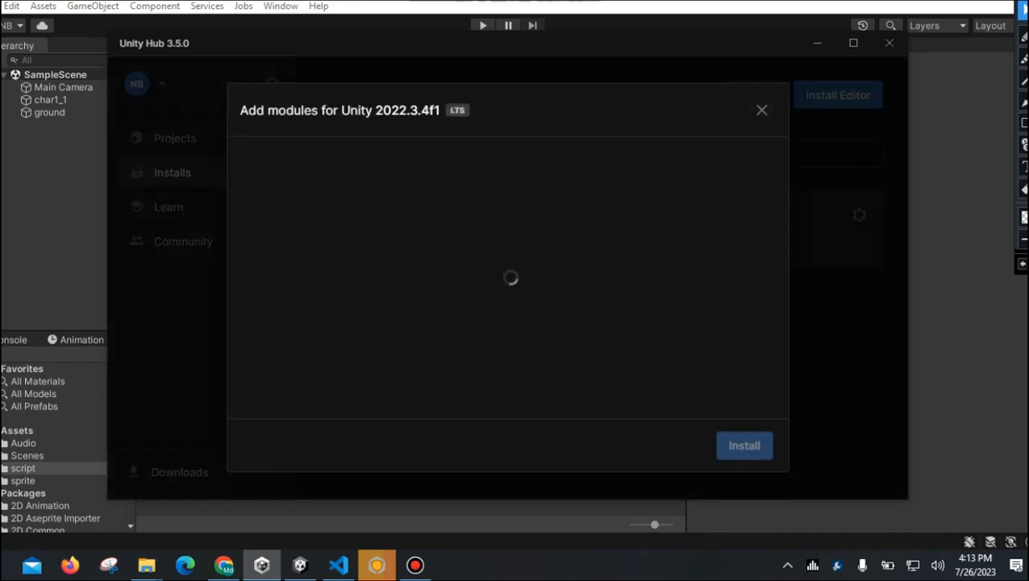
{"action": "scroll", "coordinate": [503, 298], "scroll_direction": "down", "scroll_amount": 10}
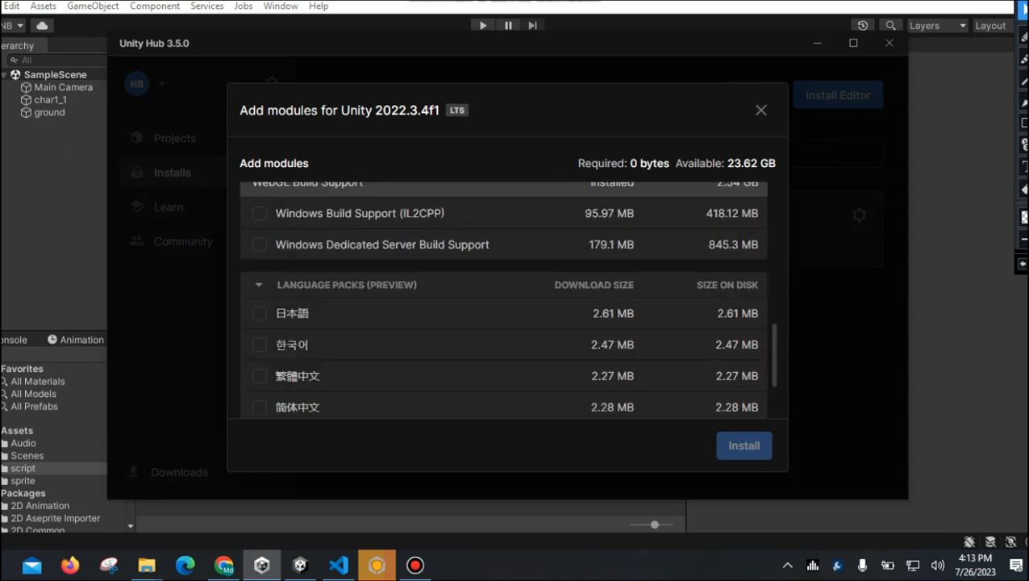
{"action": "scroll", "coordinate": [504, 306], "scroll_direction": "up", "scroll_amount": 8}
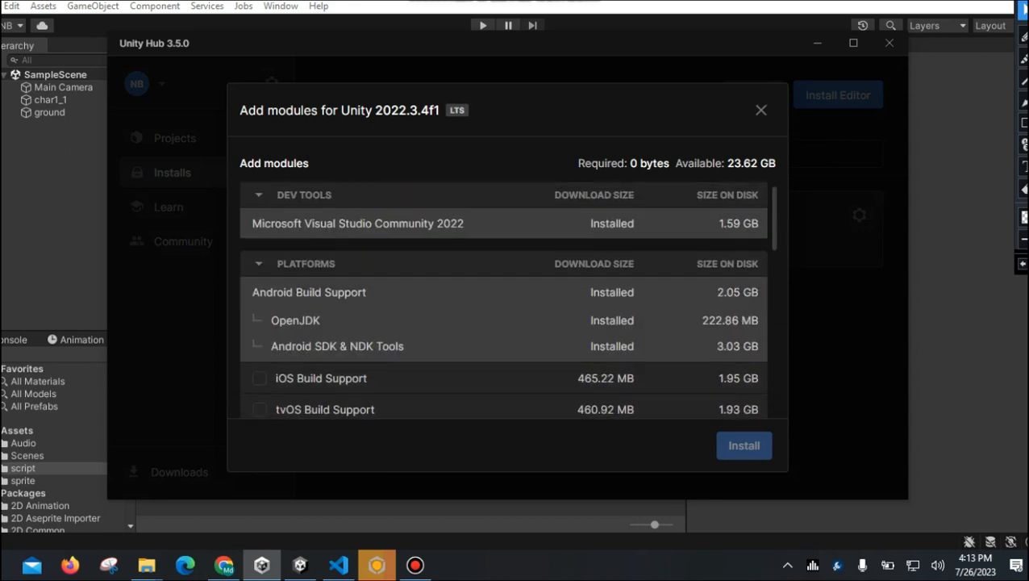
{"action": "scroll", "coordinate": [503, 307], "scroll_direction": "down", "scroll_amount": 10}
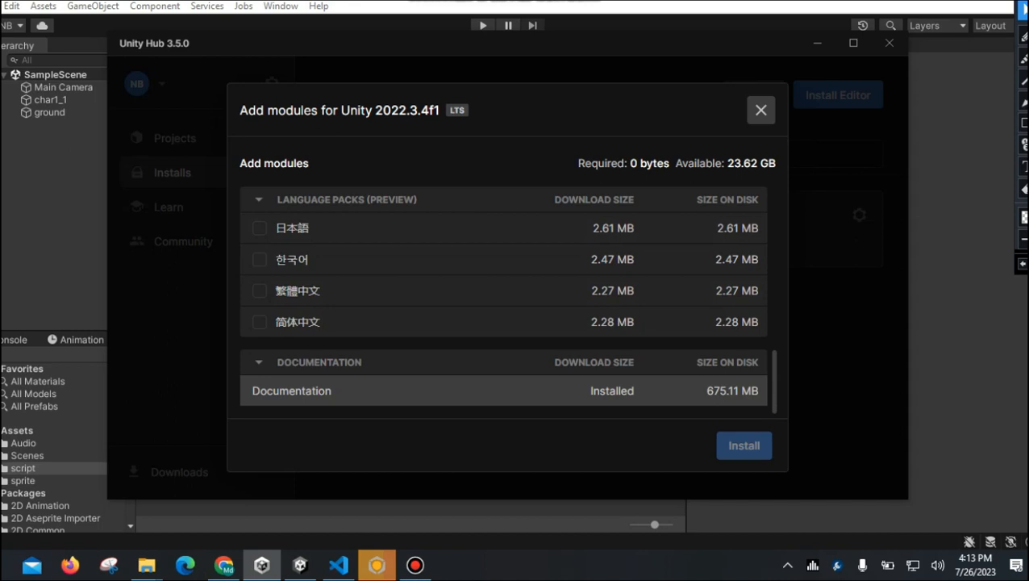
{"action": "left_click", "coordinate": [760, 110]}
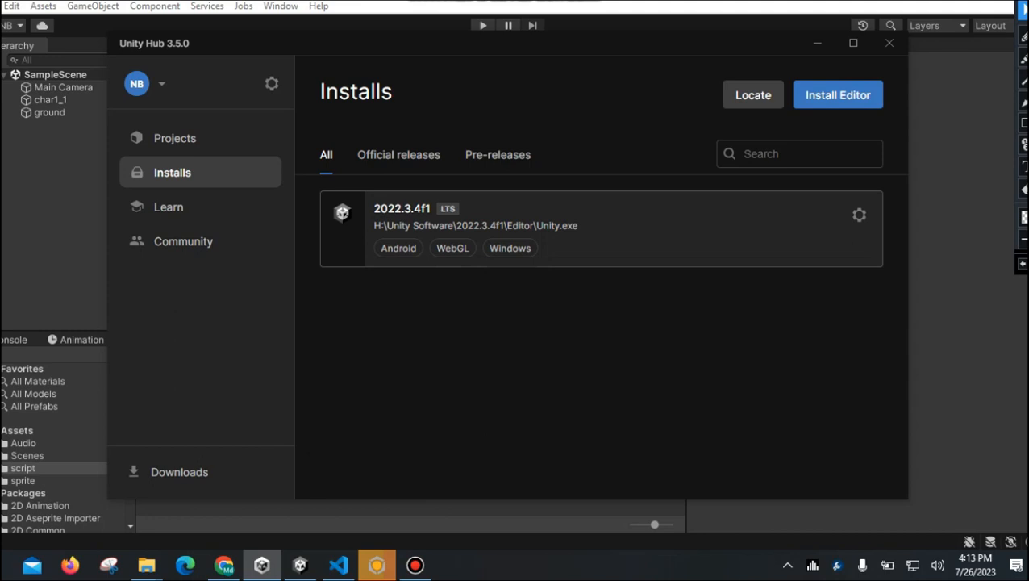
{"action": "left_click", "coordinate": [817, 43]}
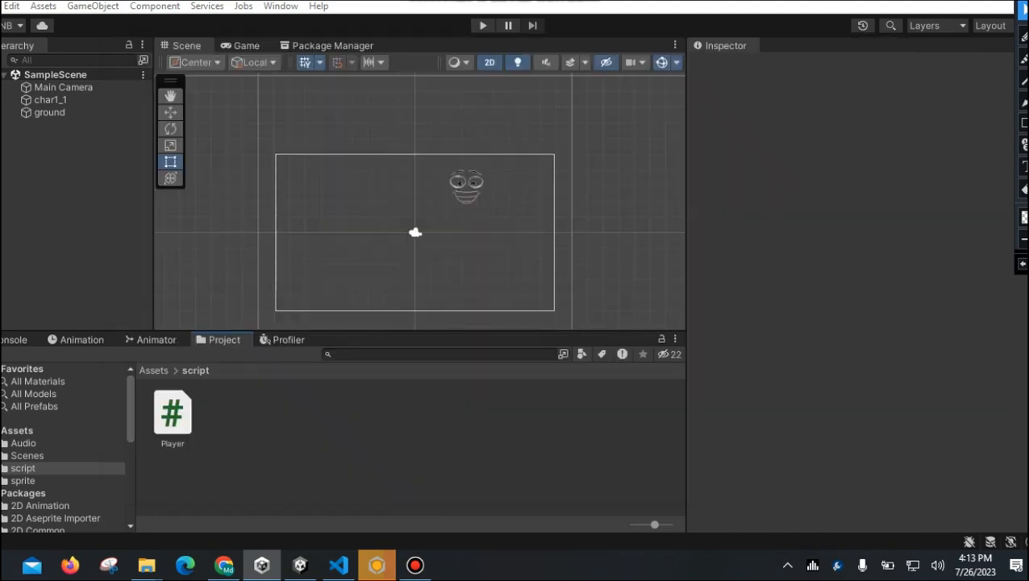